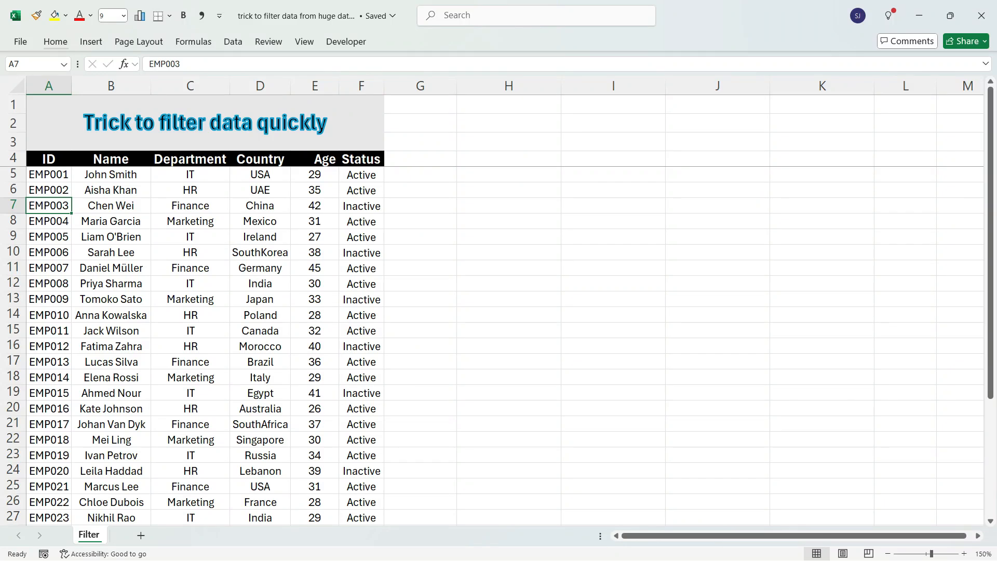
# - Turn on filtering for the header row A4:F4 of the employee data
pyautogui.moveTo(49, 159); pyautogui.dragTo(383, 492)
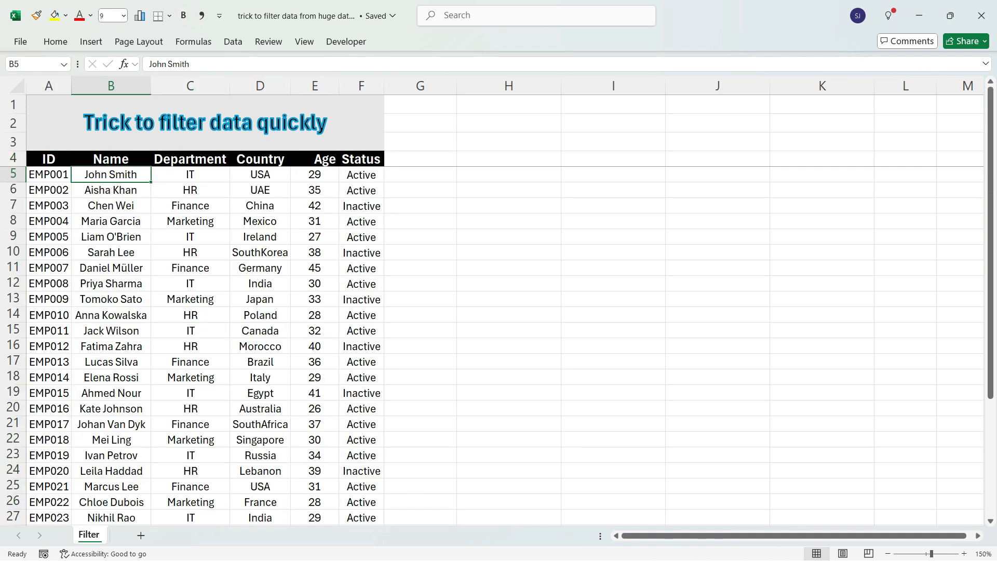
pyautogui.moveTo(50, 160); pyautogui.dragTo(372, 159)
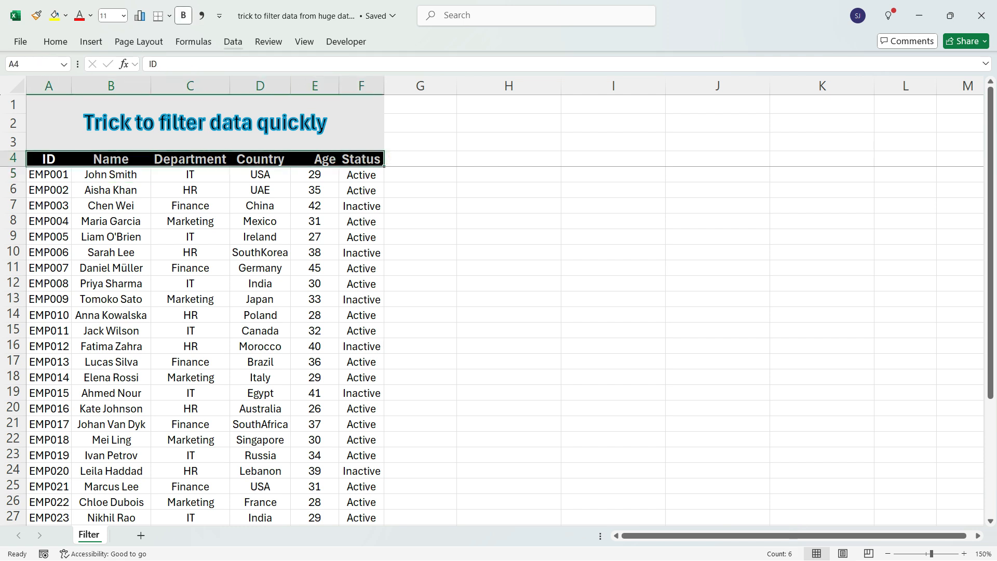
pyautogui.click(233, 42)
pyautogui.click(564, 78)
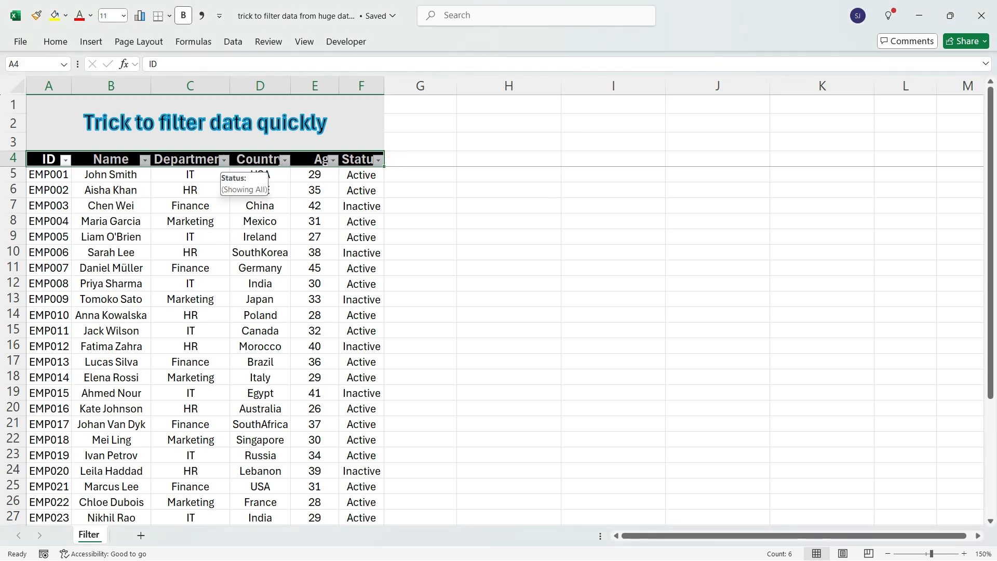
# - Filter the Department column to show only the IT rows
pyautogui.click(224, 159)
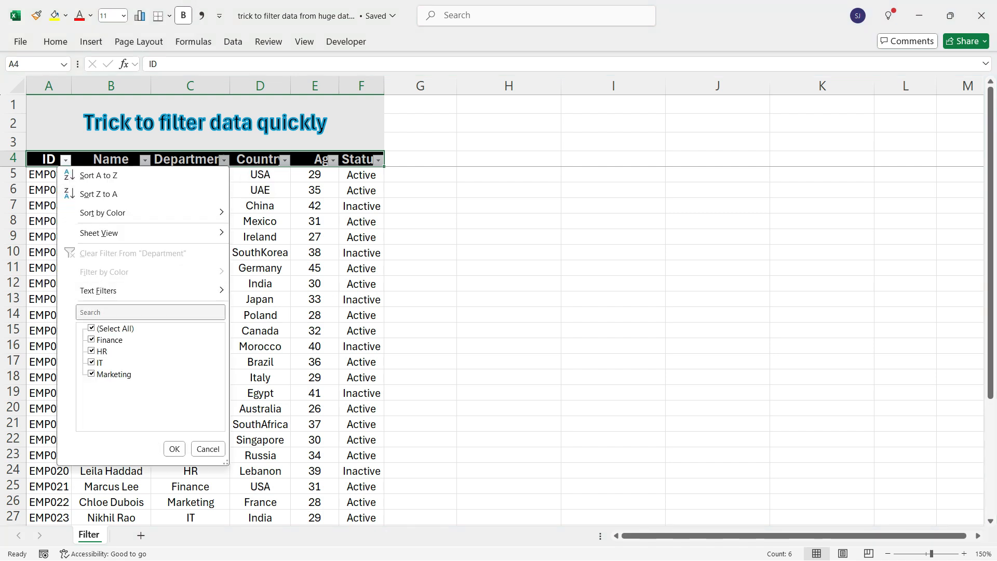
pyautogui.click(91, 329)
pyautogui.click(91, 363)
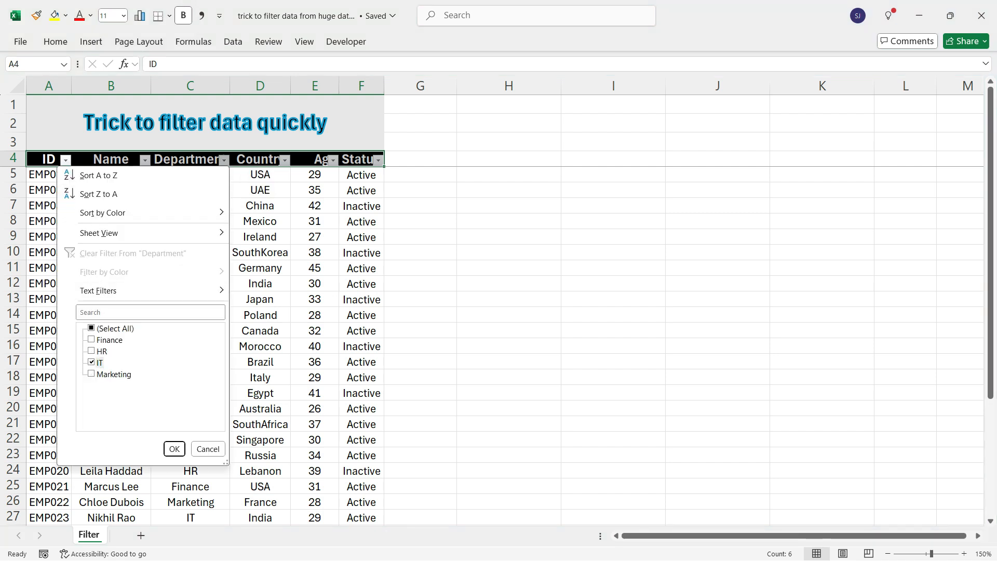
pyautogui.click(175, 448)
# - Copy the filtered IT rows with their headers, A4:F31, and paste them into a new workbook starting at A1
pyautogui.moveTo(46, 159); pyautogui.dragTo(376, 285)
pyautogui.hotkey('ctrl', 'c')
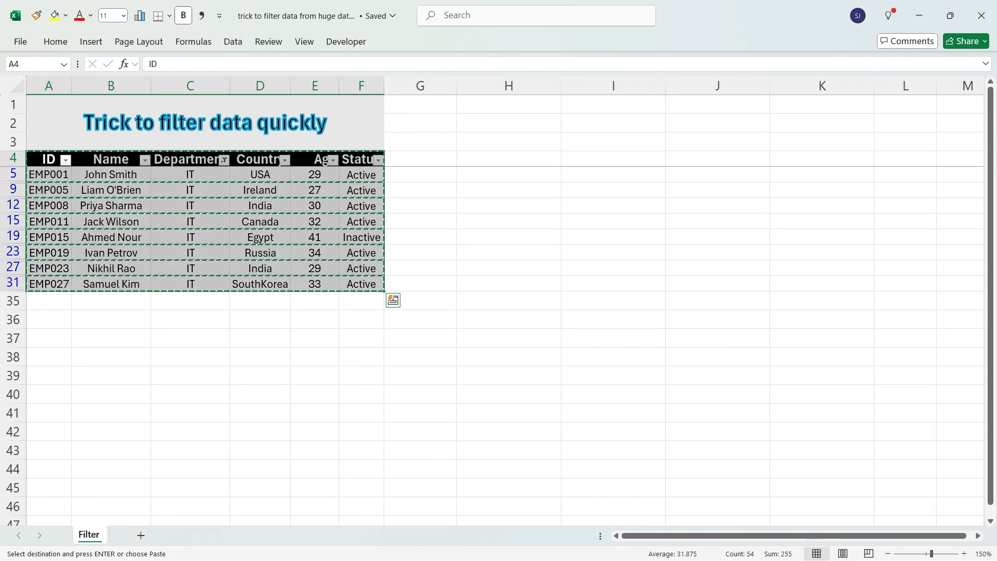
pyautogui.hotkey('ctrl', 'n')
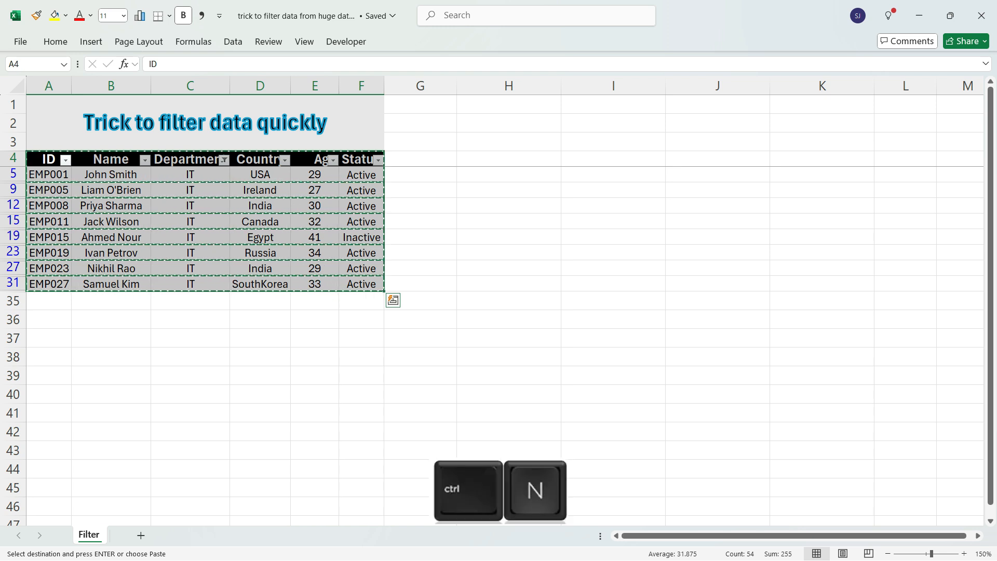
pyautogui.hotkey('ctrl', 'v')
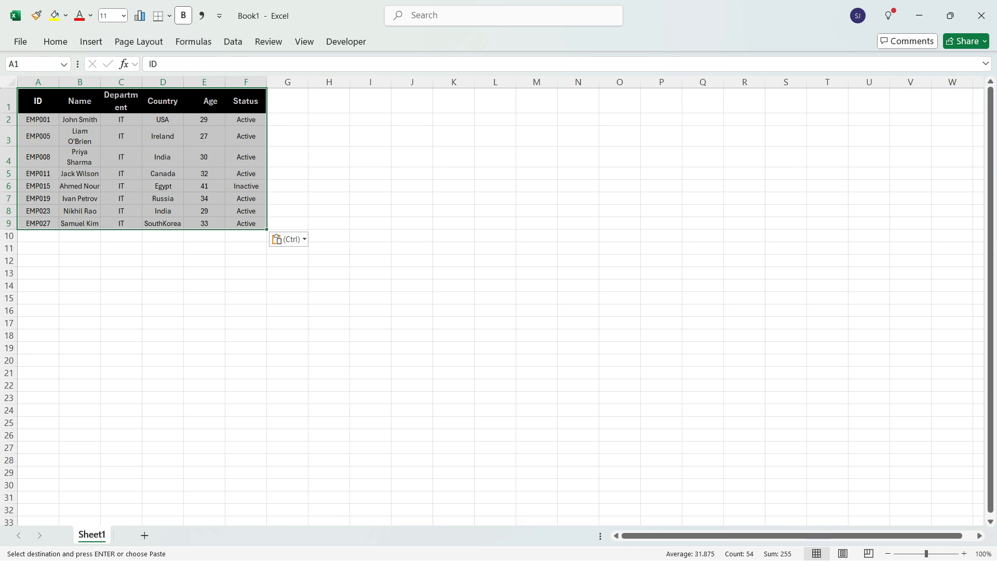
pyautogui.hotkey('alt', 'Tab')
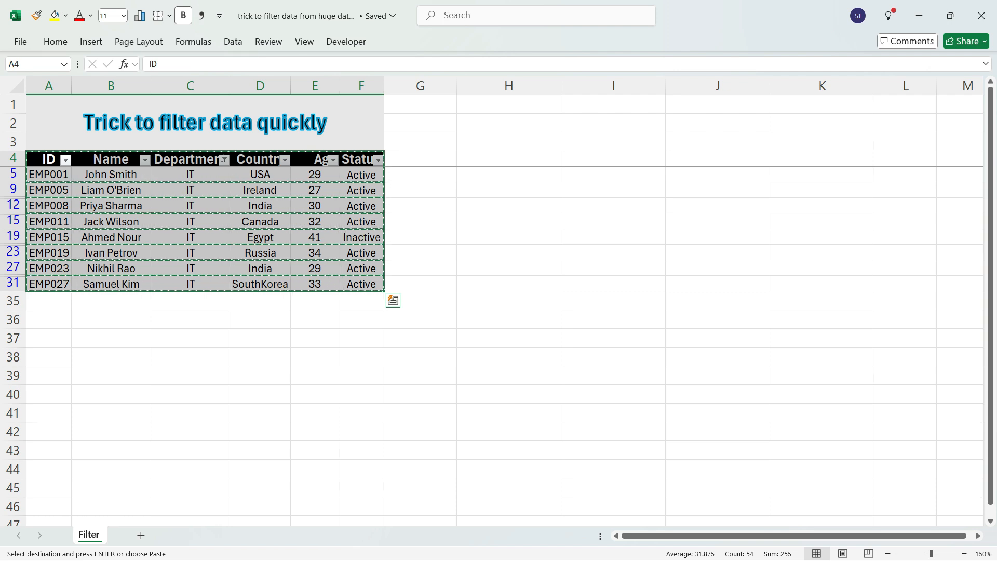
pyautogui.hotkey('alt', 'Tab')
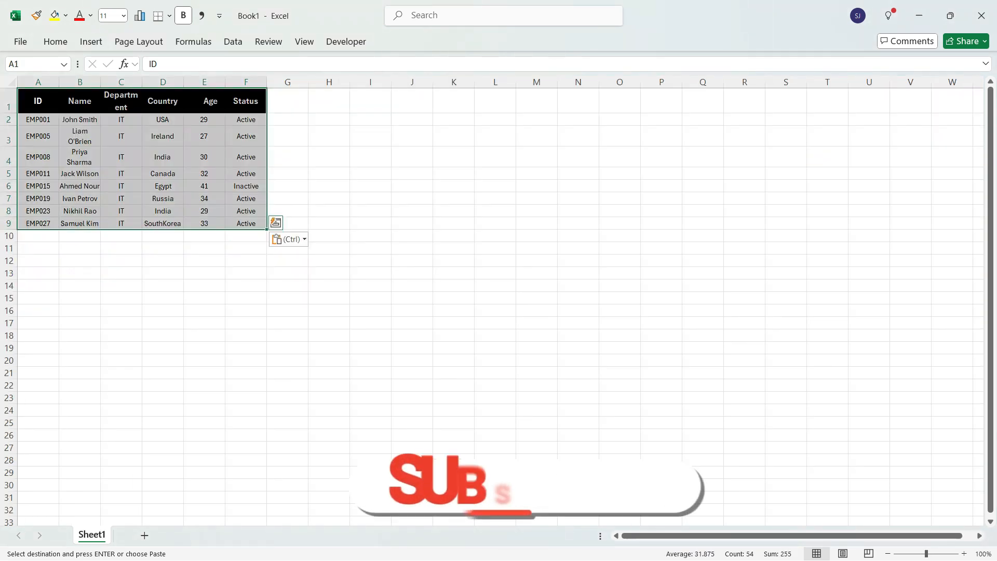
# - Return to the source workbook and remove the filter from the employee data
pyautogui.hotkey('alt', 'Tab')
pyautogui.hotkey('ctrl', 'shift', 'l')
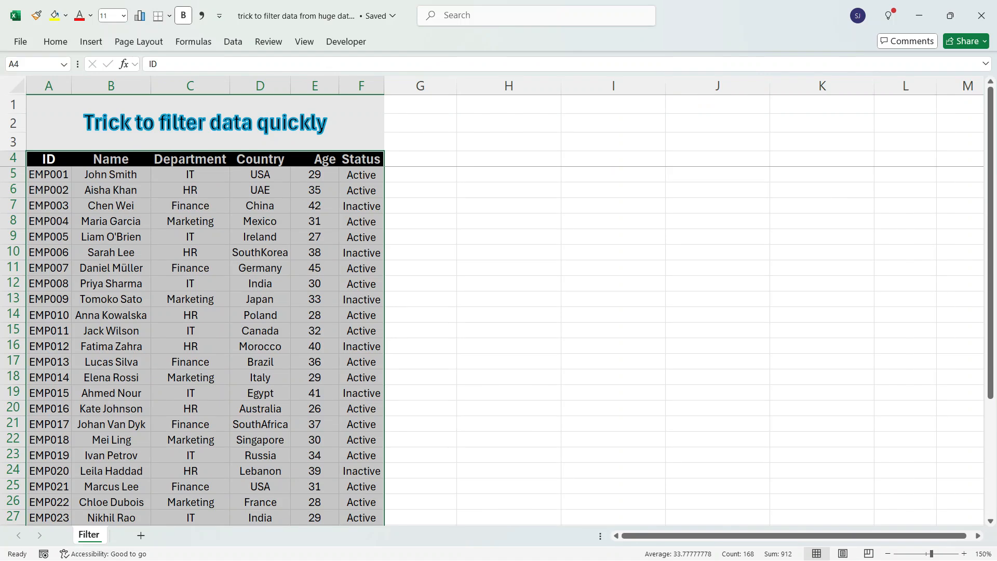
pyautogui.click(111, 221)
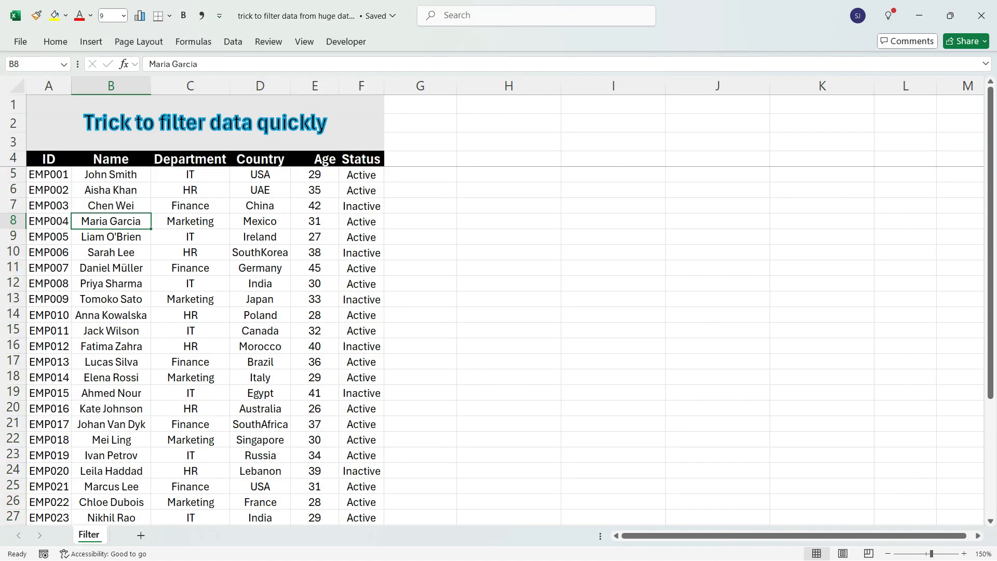
# - Convert the employee data in A4:F34 into a table with headers
pyautogui.moveTo(49, 159); pyautogui.dragTo(384, 494)
pyautogui.click(92, 44)
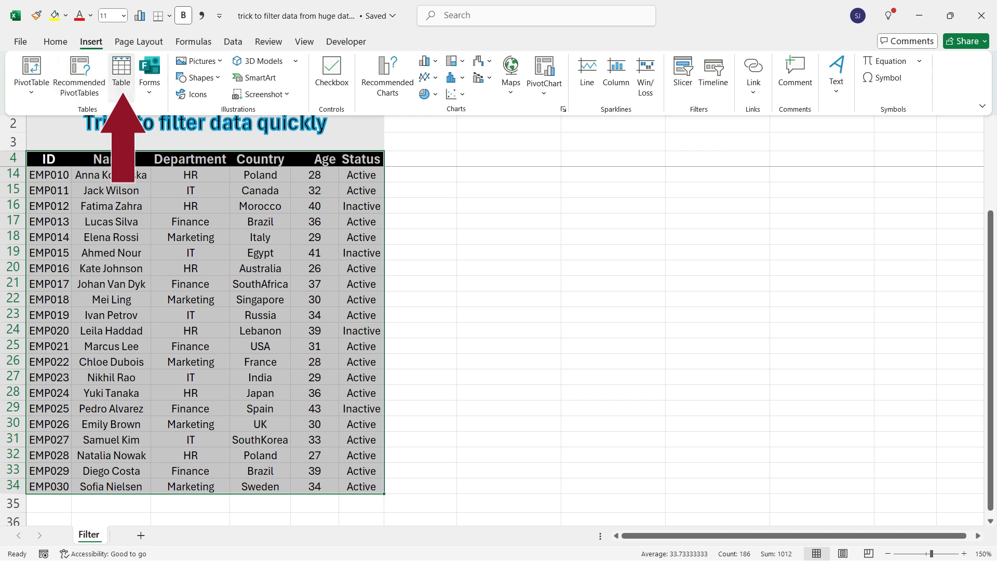
pyautogui.click(122, 85)
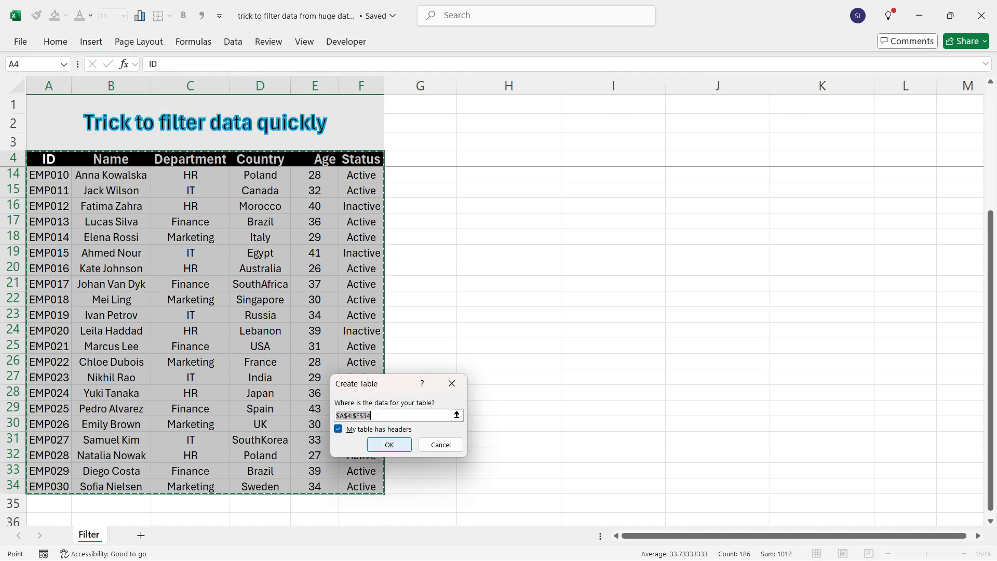
pyautogui.click(389, 445)
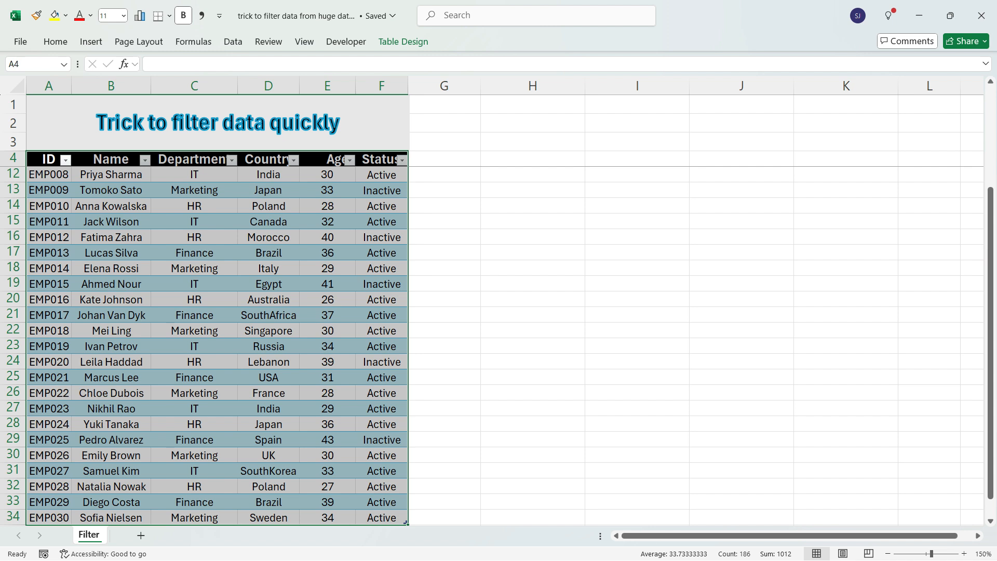
# - Check the name of the new employee table in its design properties
pyautogui.click(268, 190)
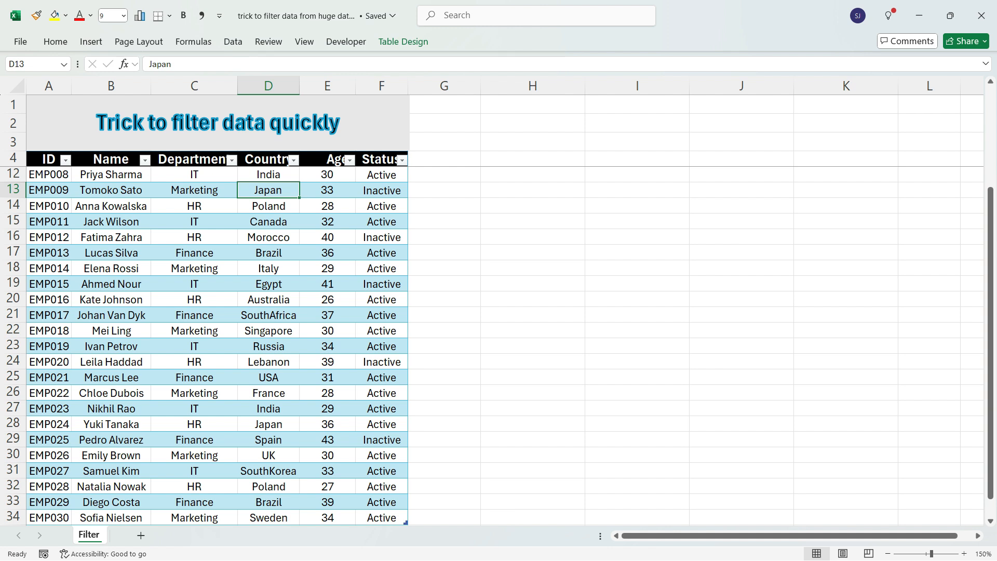
pyautogui.press('Left')
pyautogui.press('Left')
pyautogui.press('Down')
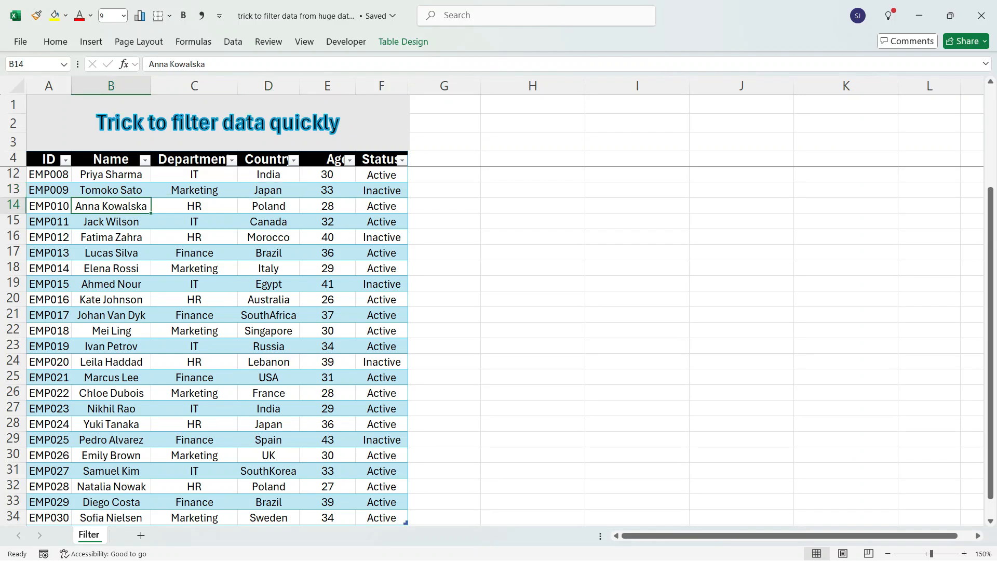
pyautogui.click(403, 41)
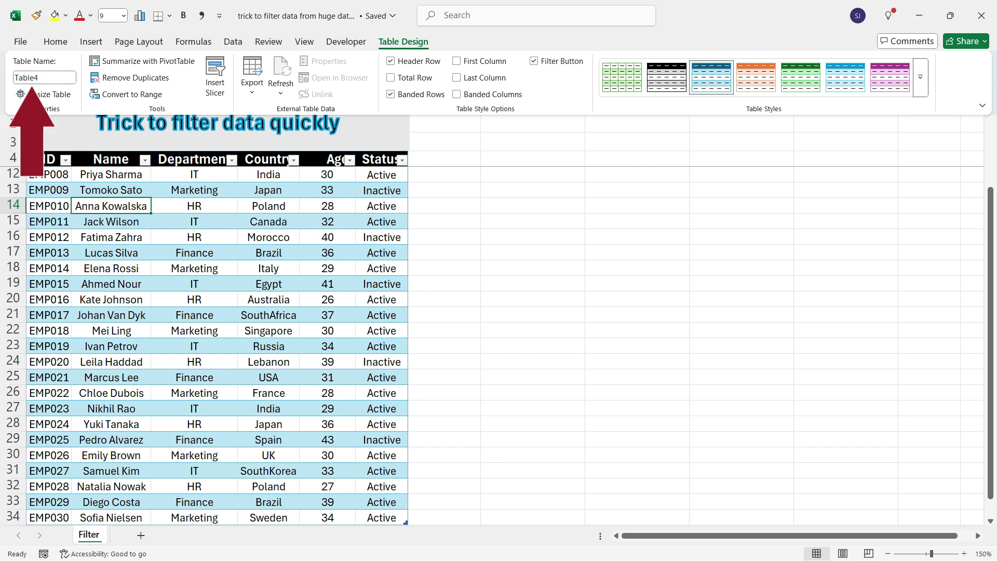
pyautogui.press('Right')
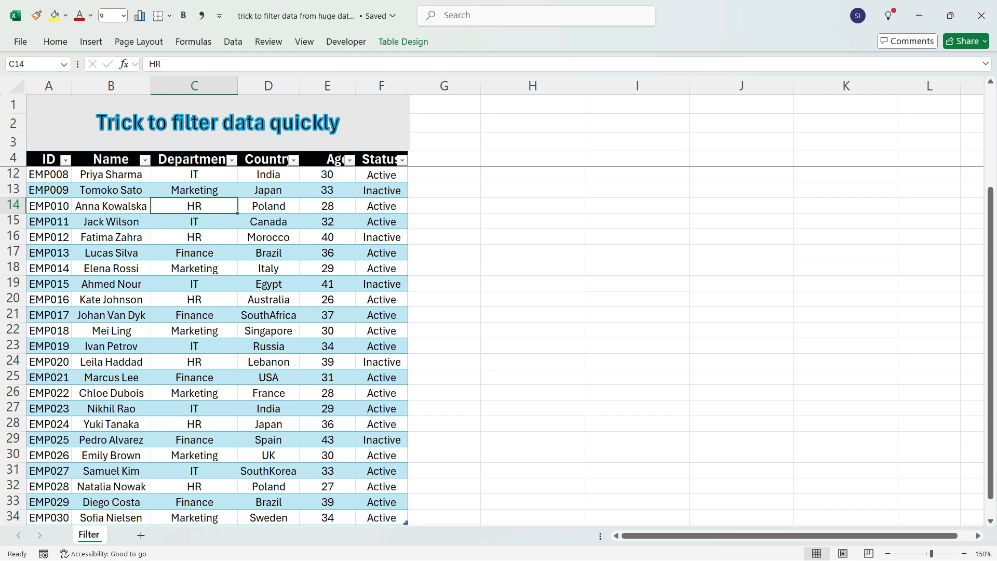
# - Begin a FILTER formula in cell H12 with Table4 as the array argument
pyautogui.click(533, 174)
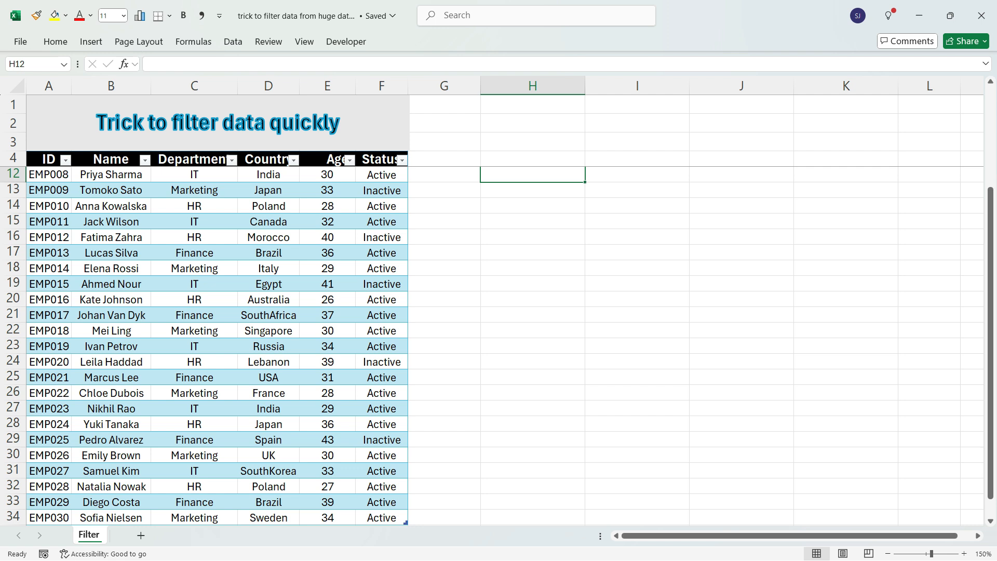
pyautogui.write('=filt')
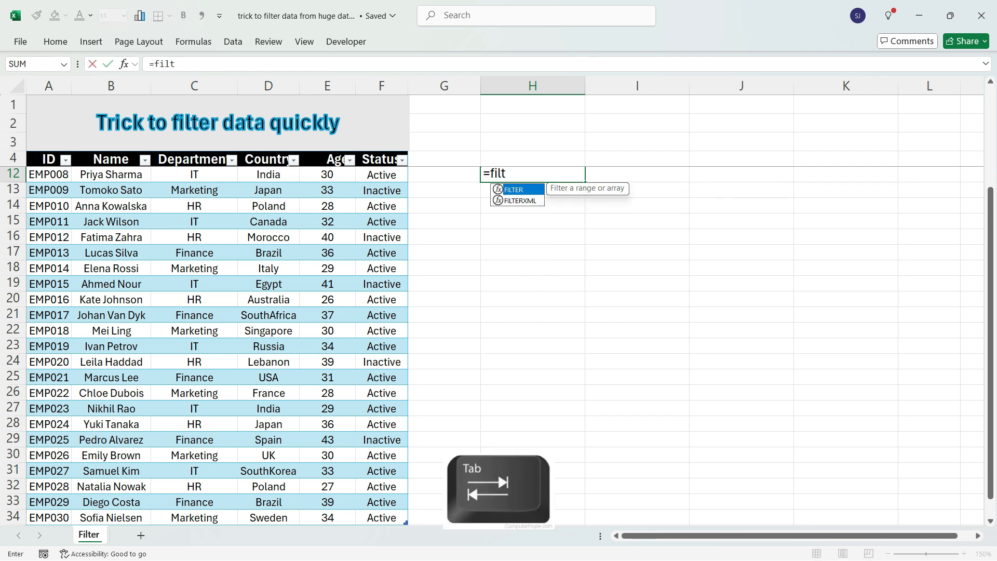
pyautogui.press('Tab')
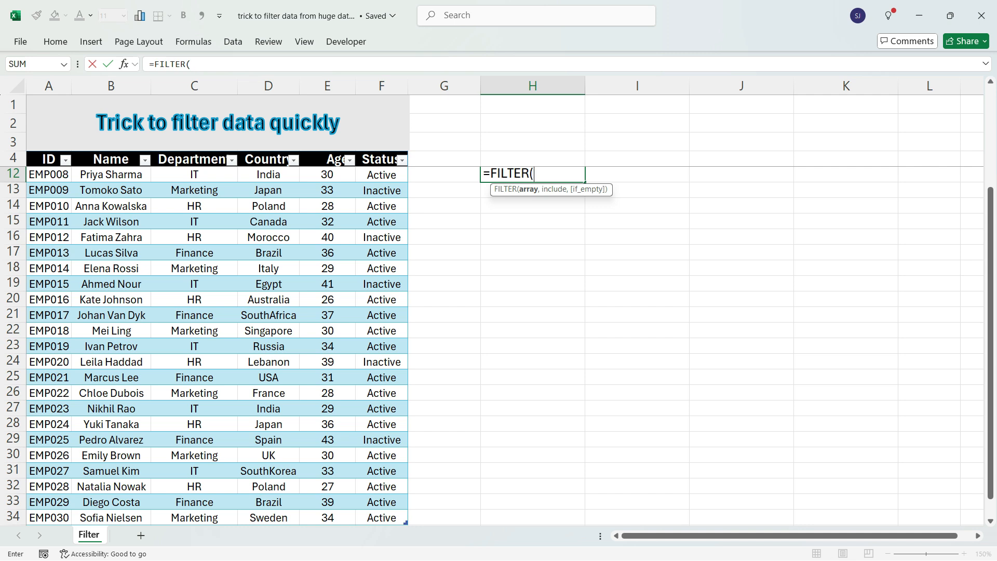
pyautogui.write('tabl')
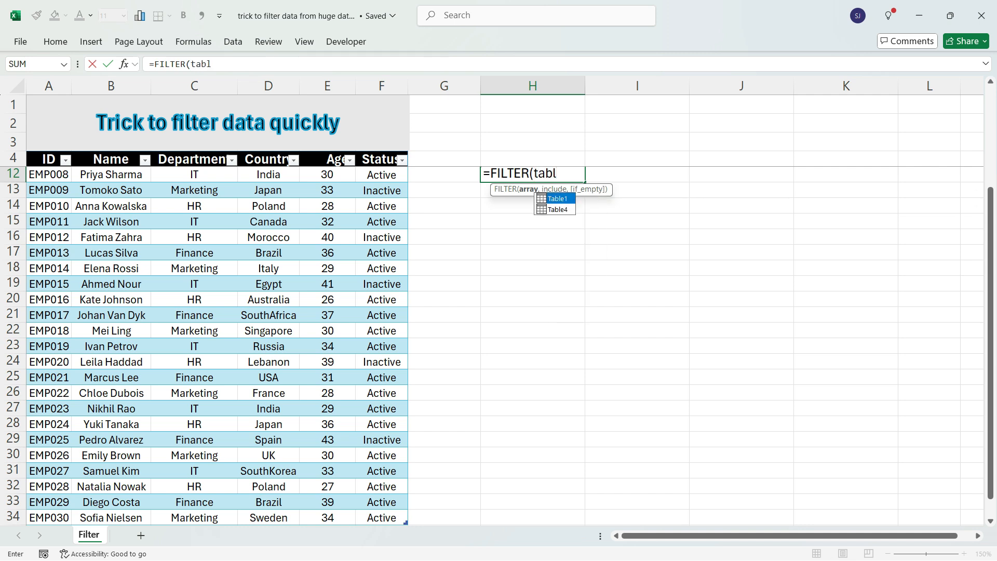
pyautogui.press('Down')
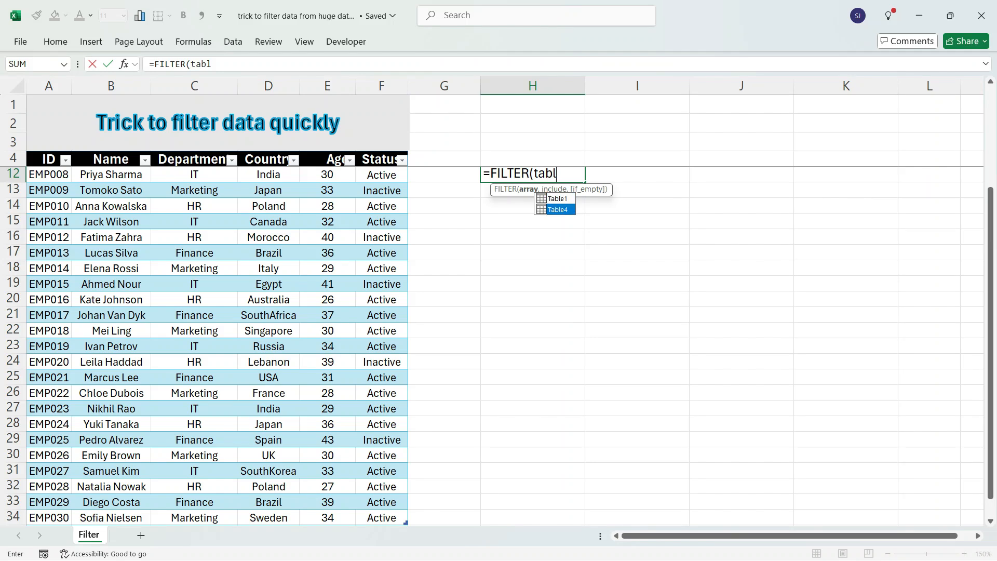
pyautogui.press('Tab')
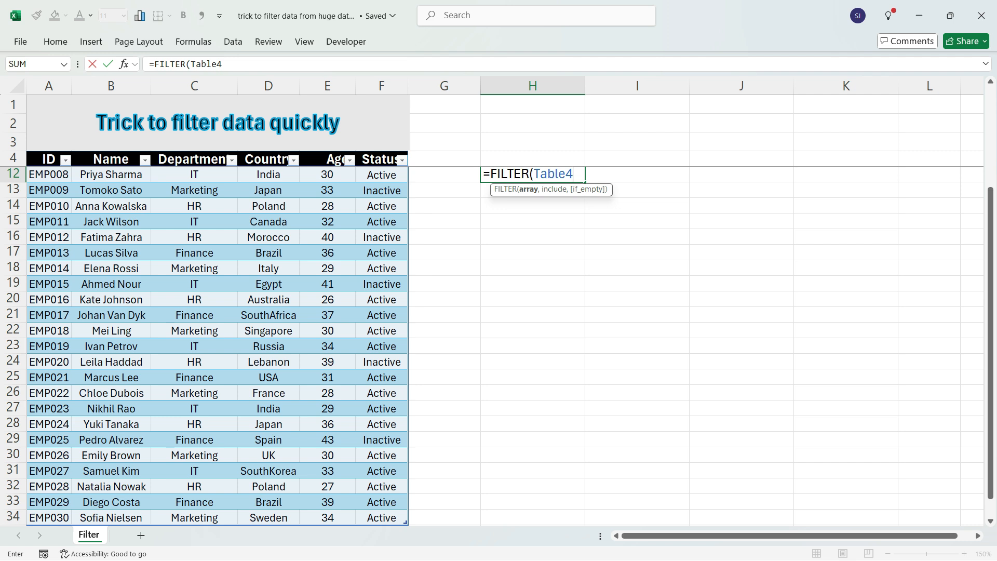
pyautogui.write(',')
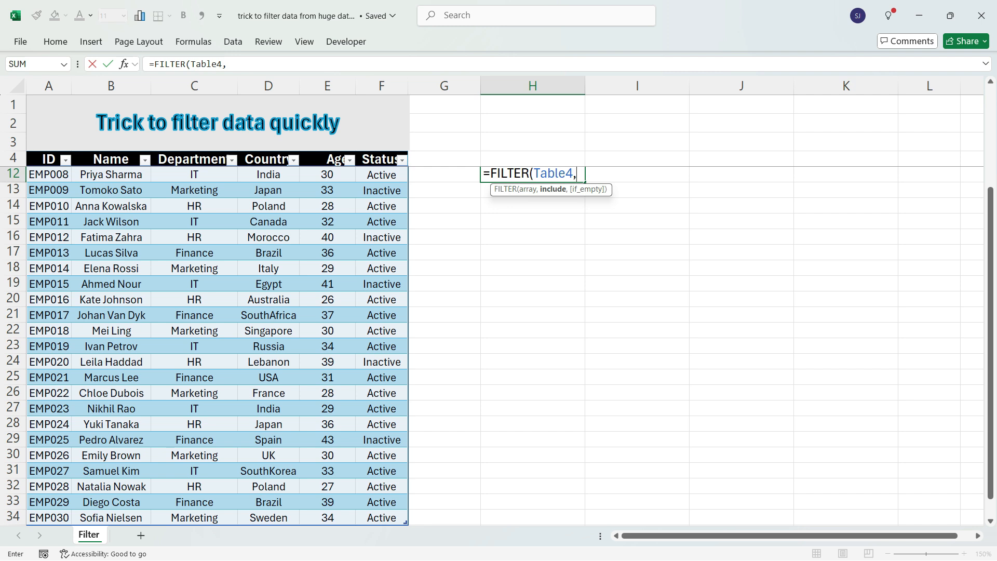
# - Complete the FILTER formula with the include condition Table4[Department]="IT" and enter it
pyautogui.write('tabl')
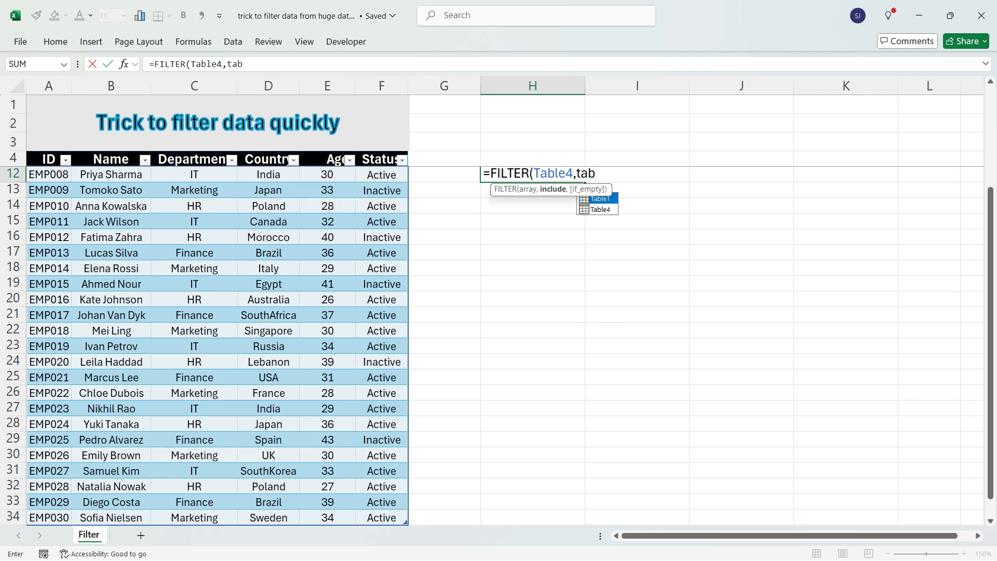
pyautogui.press('Down')
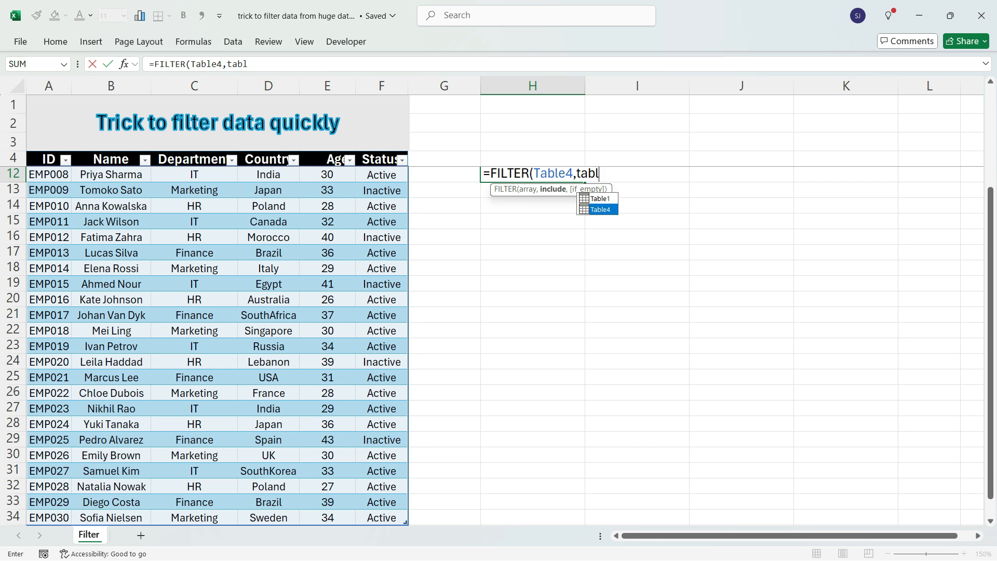
pyautogui.press('Tab')
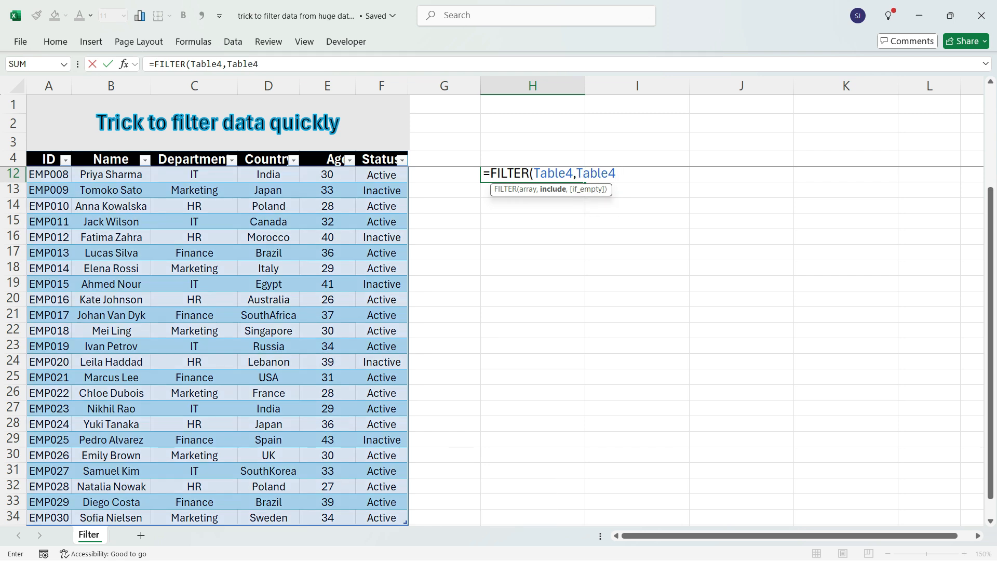
pyautogui.write('[')
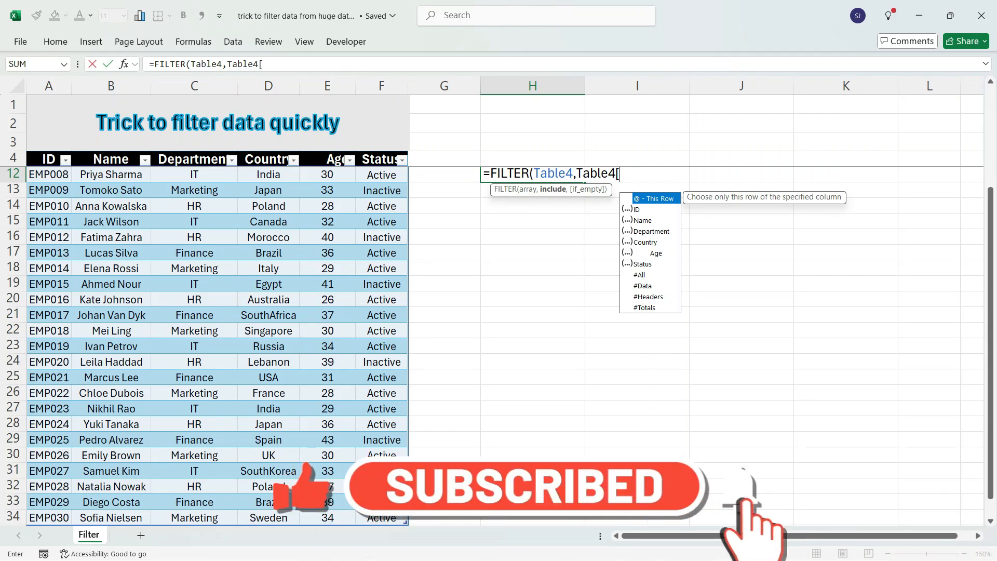
pyautogui.press('Down')
pyautogui.press('Down')
pyautogui.press('Down')
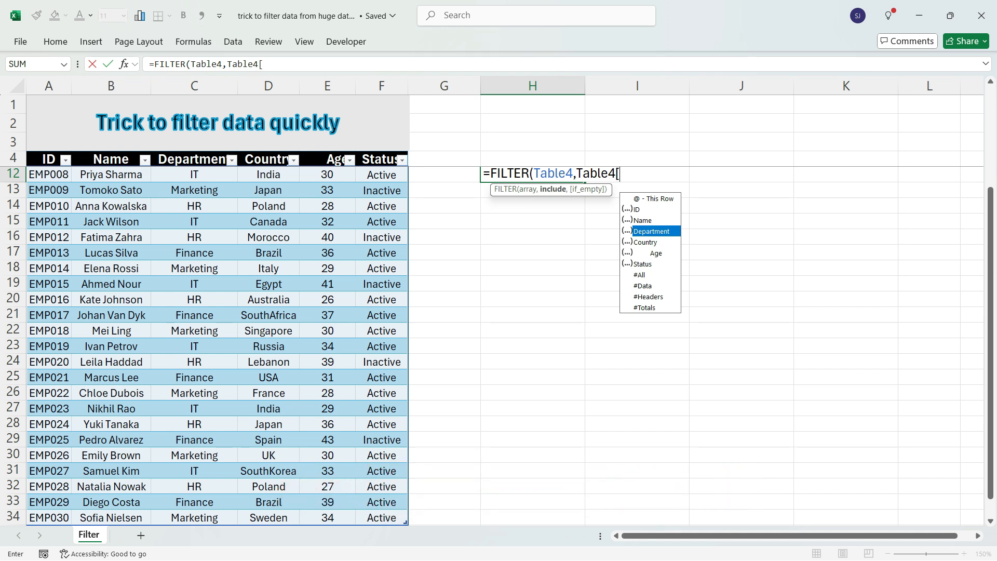
pyautogui.press('Tab')
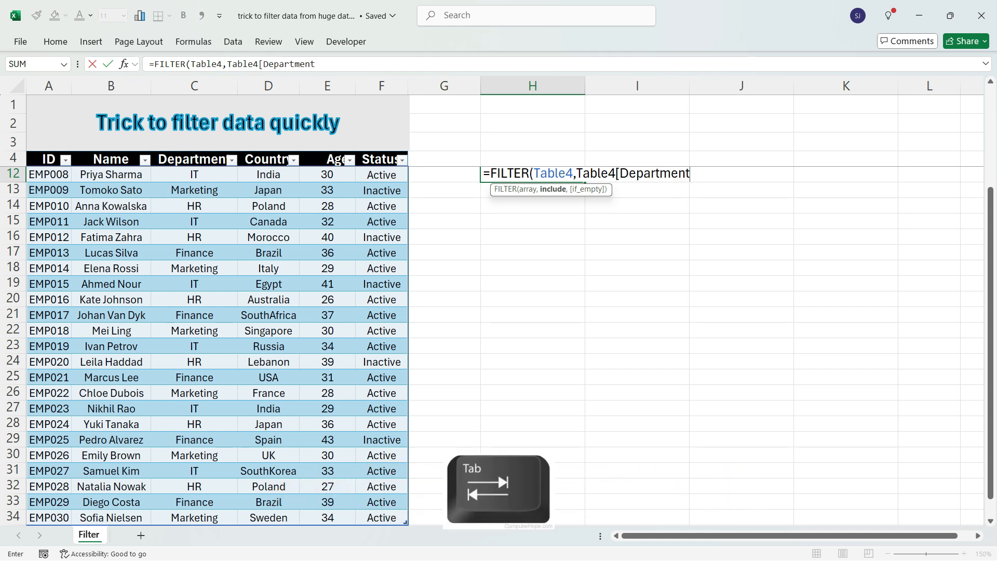
pyautogui.write(']')
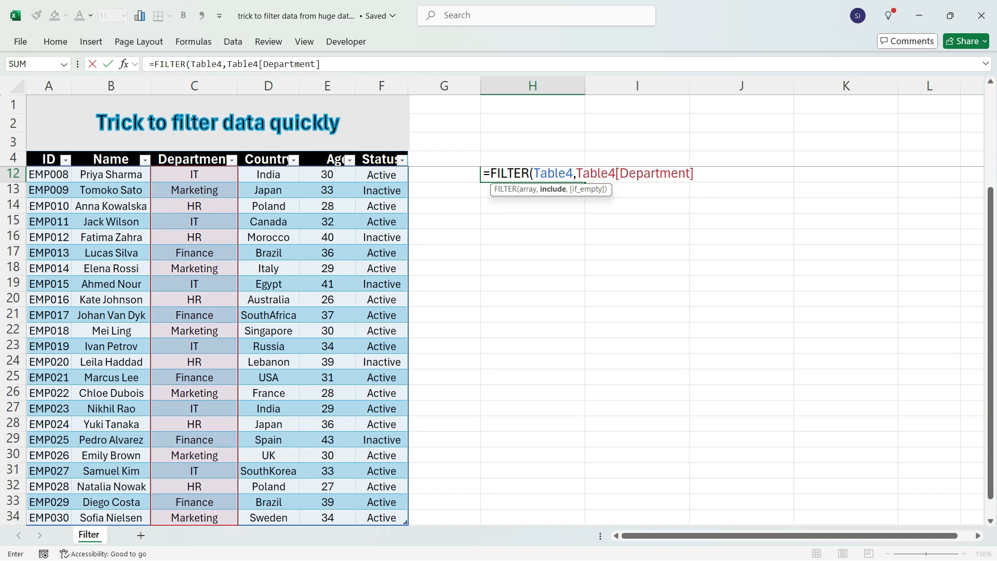
pyautogui.write('="IT")')
pyautogui.press('Return')
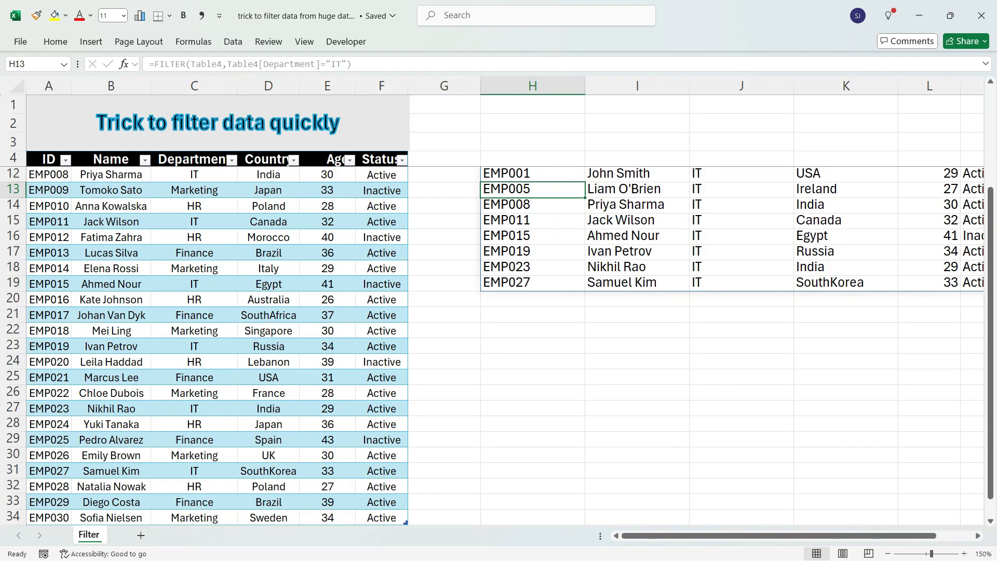
# - Replace the Department column reference in the FILTER formula in H12 with the Status column of Table4
pyautogui.click(555, 174)
pyautogui.doubleClick(556, 173)
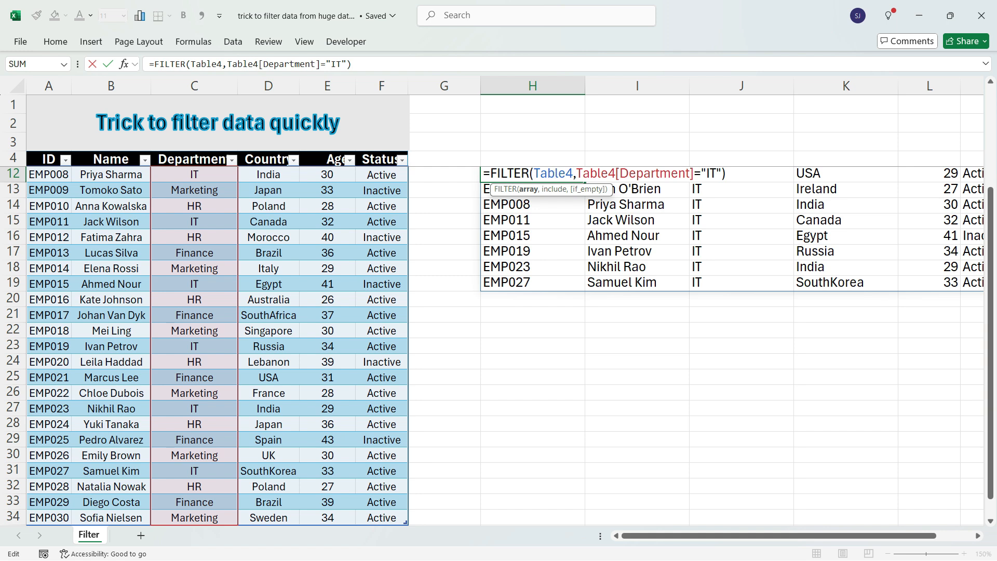
pyautogui.moveTo(620, 173); pyautogui.dragTo(690, 173)
pyautogui.press('BackSpace')
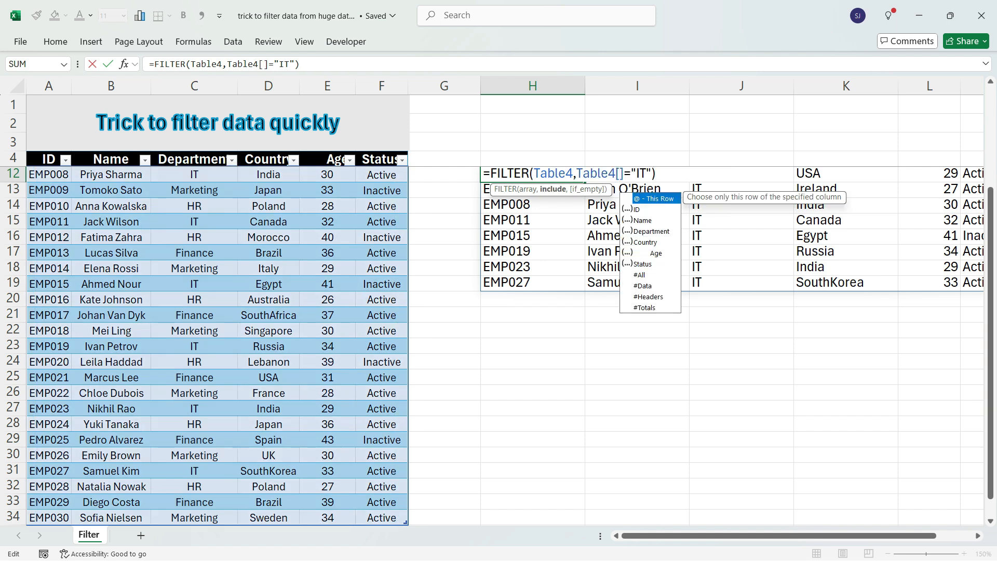
pyautogui.press('Down')
pyautogui.press('Down')
pyautogui.press('Down')
pyautogui.press('Down')
pyautogui.press('Down')
pyautogui.press('Down')
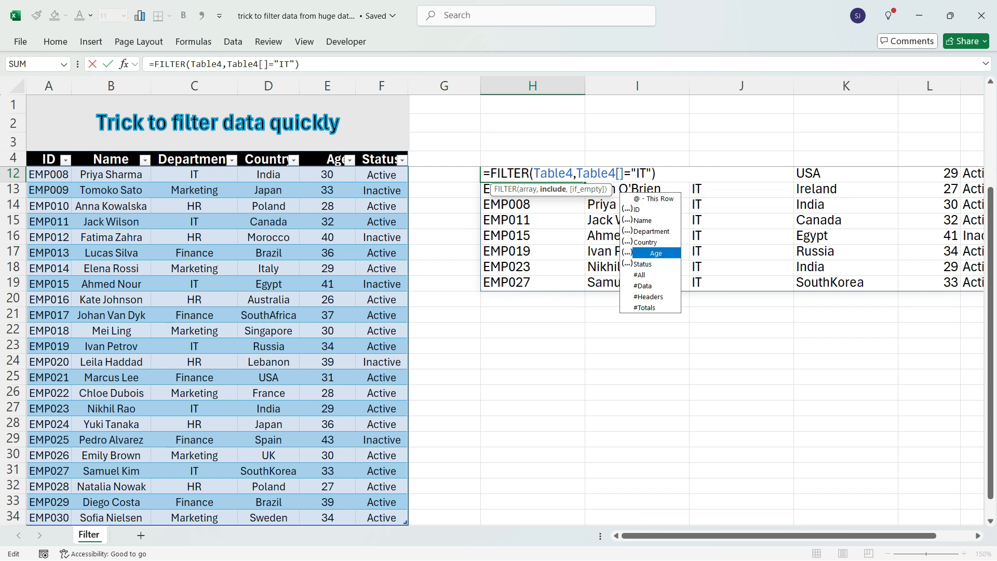
pyautogui.press('Tab')
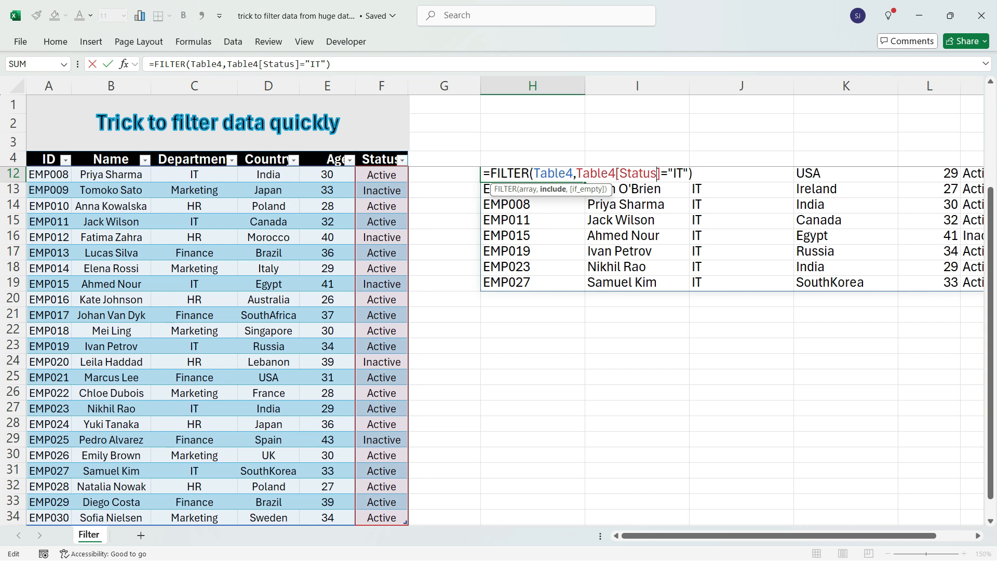
# - Change the FILTER formula's criterion to "Active" and enter the formula
pyautogui.press('BackSpace')
pyautogui.press('BackSpace')
pyautogui.write('Active')
pyautogui.press('Return')
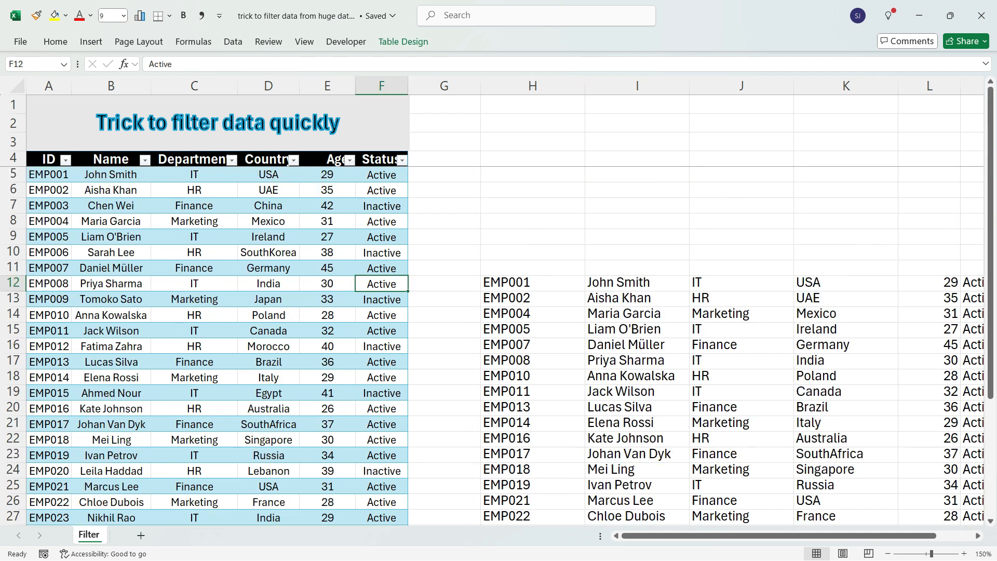
# - Set the status of the first employee in F5 to Inactive
pyautogui.click(382, 175)
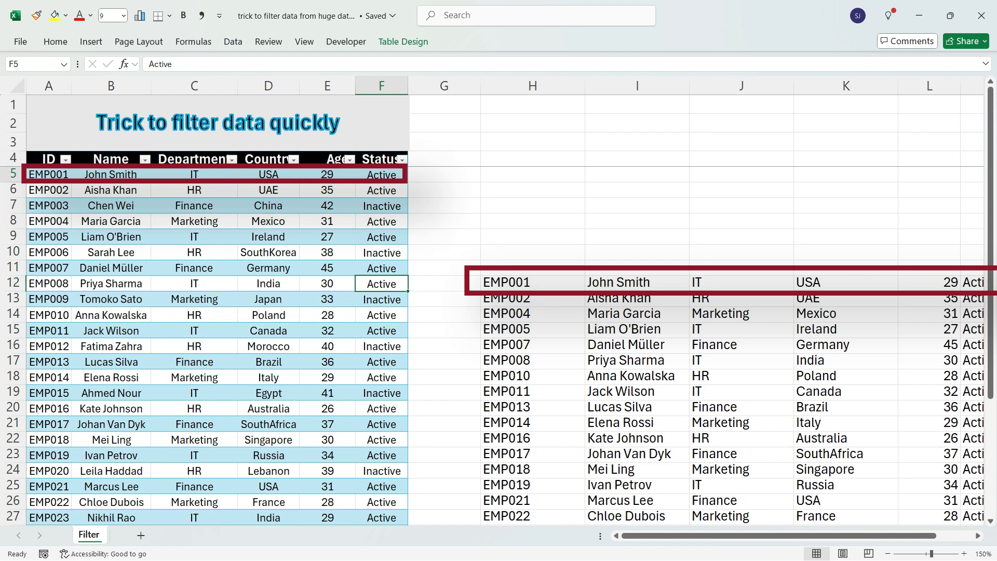
pyautogui.write('Inactive')
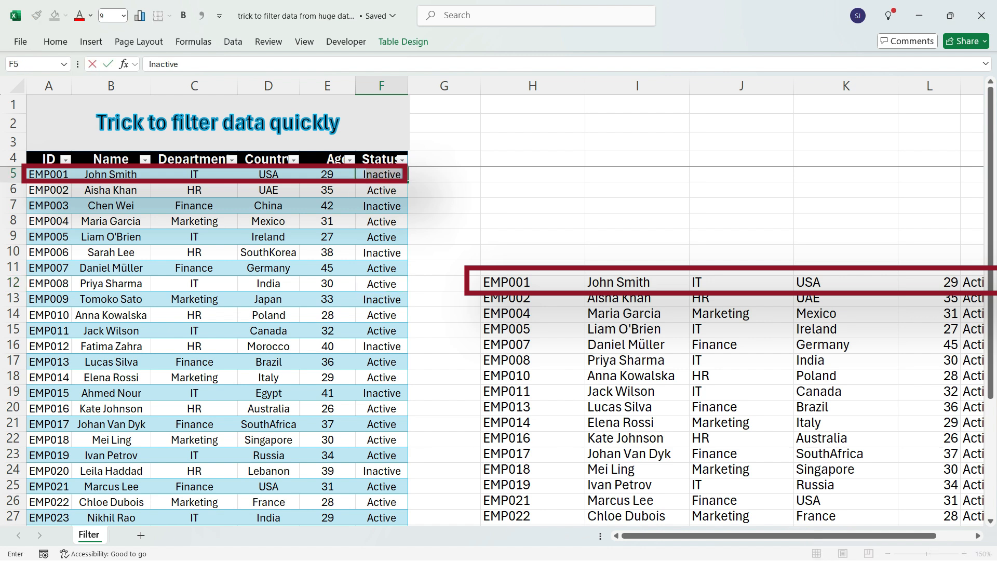
pyautogui.press('Return')
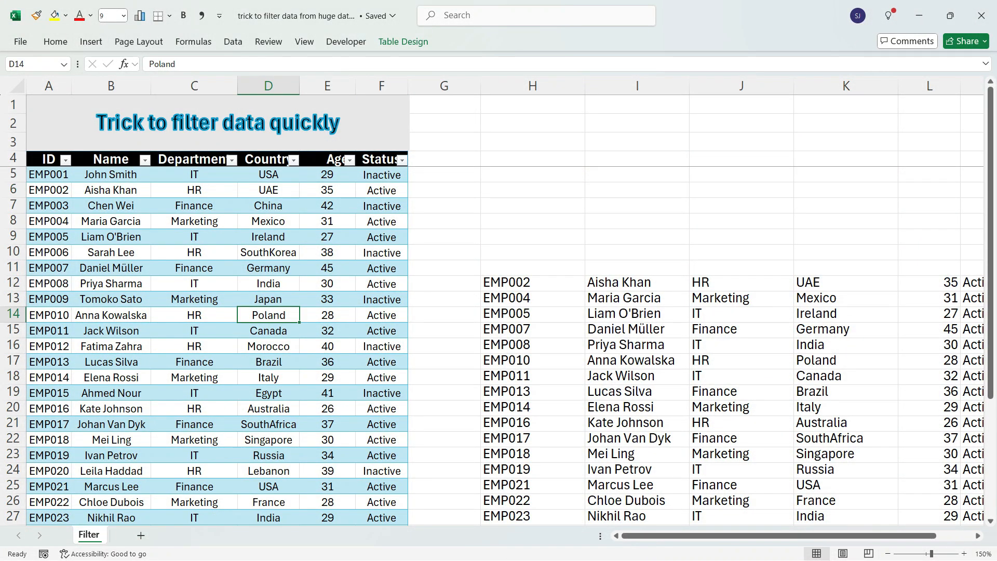
# - Start a new record in row 35 directly below the table with the next sequential employee ID and the placeholder name asdfas
pyautogui.hotkey('ctrl', 'Left')
pyautogui.hotkey('ctrl', 'Down')
pyautogui.press('Down')
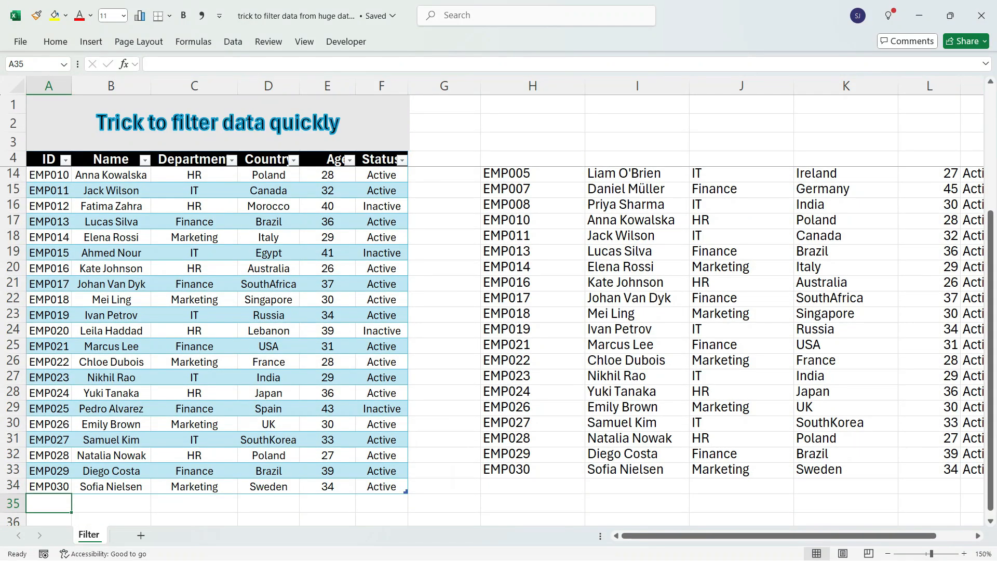
pyautogui.write('EMP031')
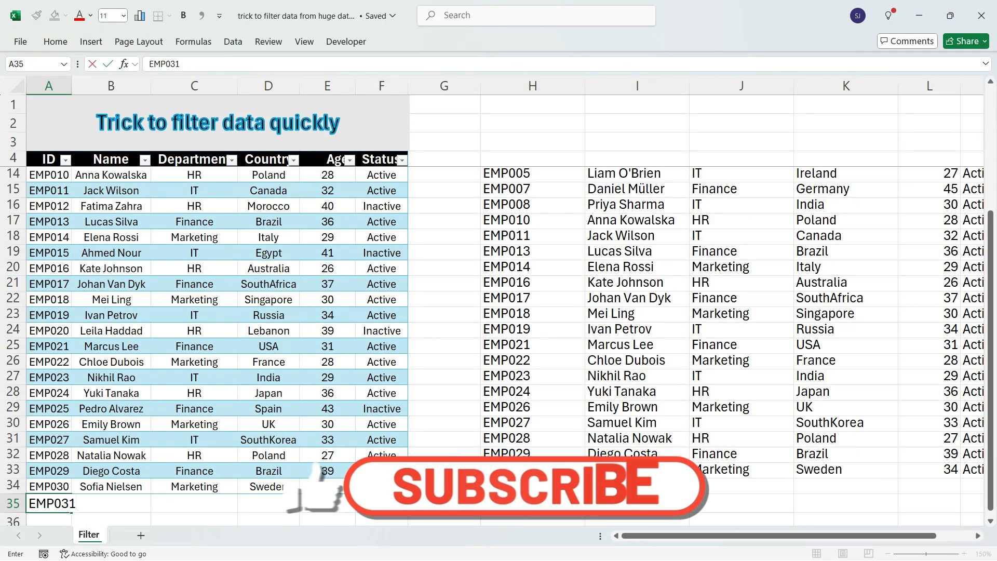
pyautogui.press('Tab')
pyautogui.write('asdfas')
pyautogui.press('Tab')
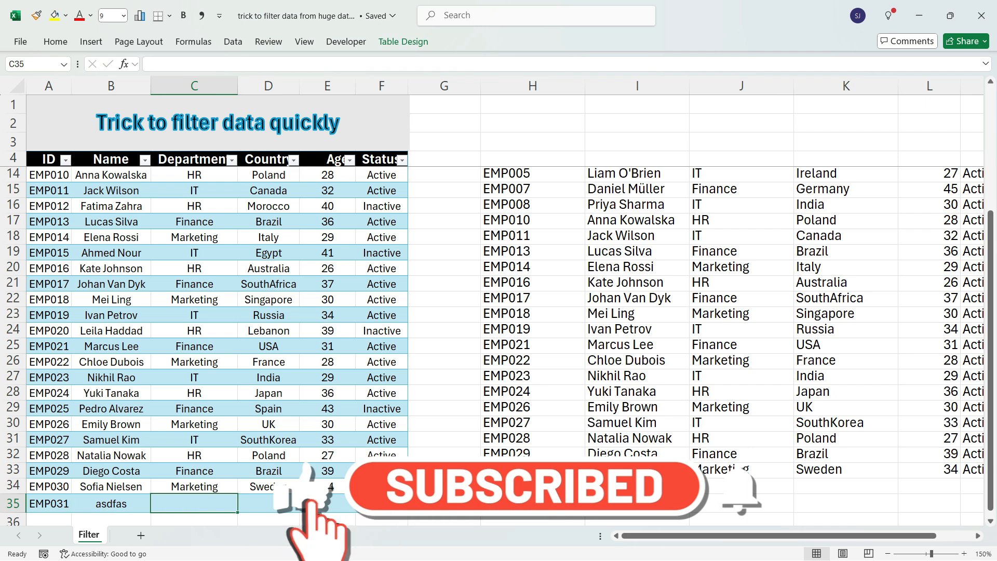
# - Complete the new record in row 35 with department IT, country Egypt, age 35 and status Active
pyautogui.write('IT')
pyautogui.press('Tab')
pyautogui.write('Egypt')
pyautogui.press('Tab')
pyautogui.write('35')
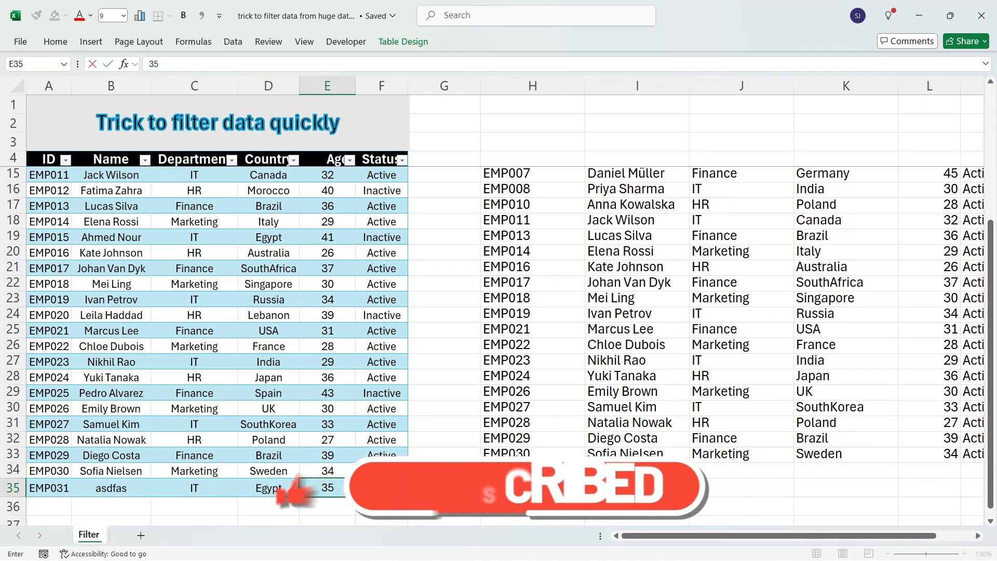
pyautogui.press('Tab')
pyautogui.write('Active')
pyautogui.press('Return')
pyautogui.press('Up')
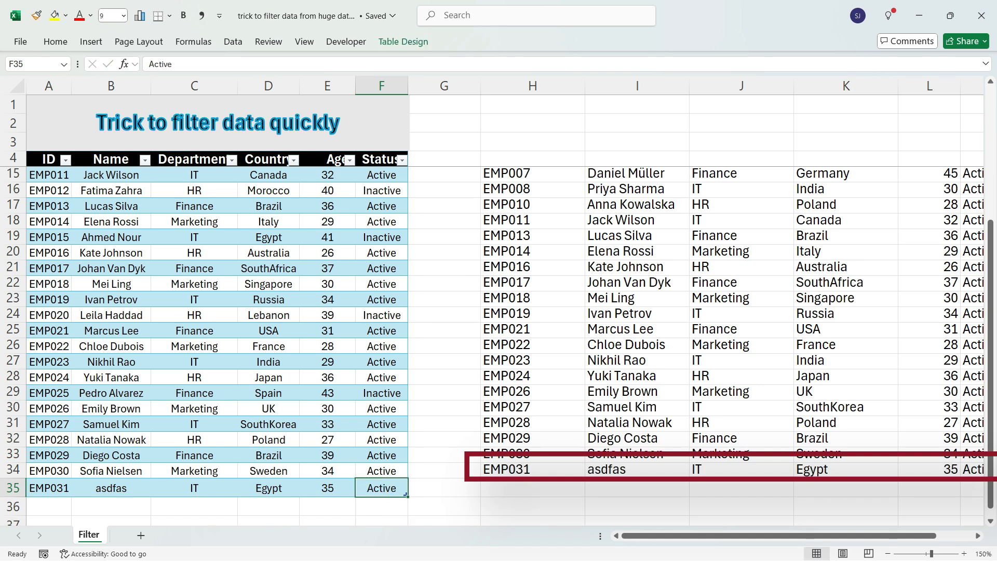
# - Select the new employee's ID, name and department in H34:J34 of the filtered results to check the entry
pyautogui.click(532, 470)
pyautogui.hotkey('shift', 'Right')
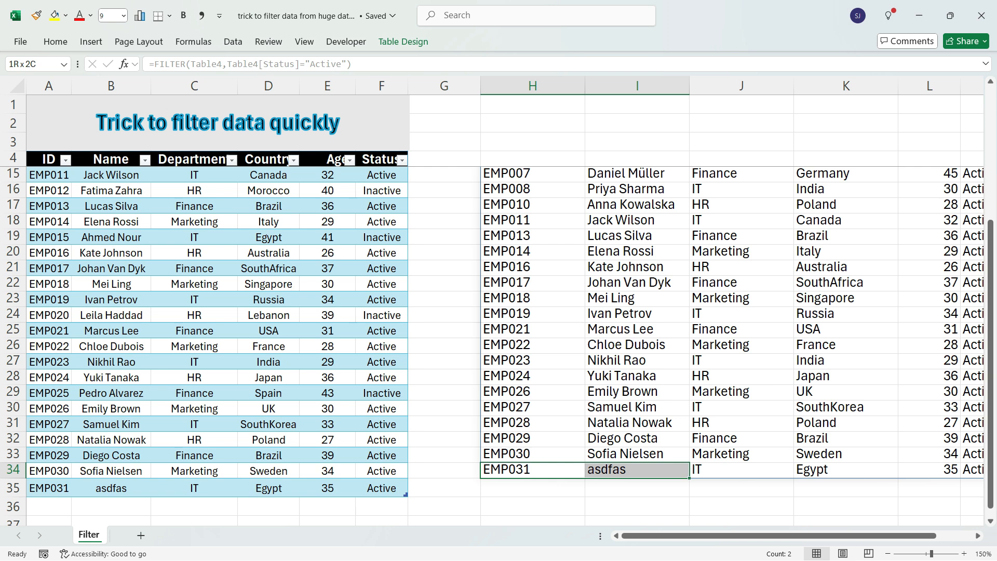
pyautogui.hotkey('shift', 'Right')
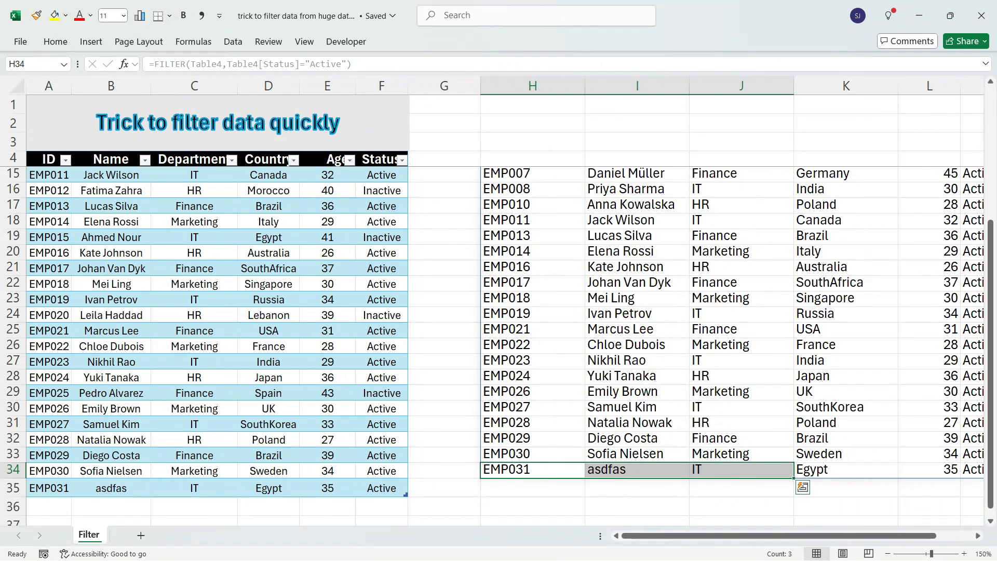